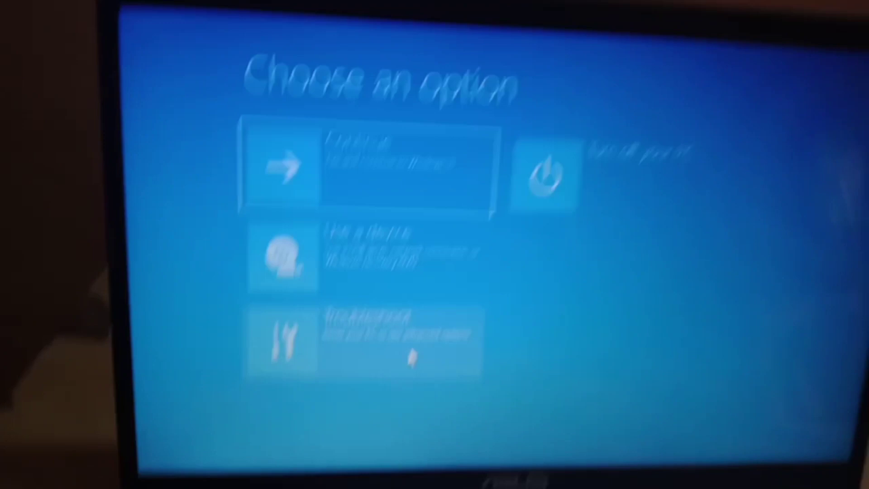
# Choose Troubleshoot from the Choose an option screen.
pyautogui.click(457, 287)
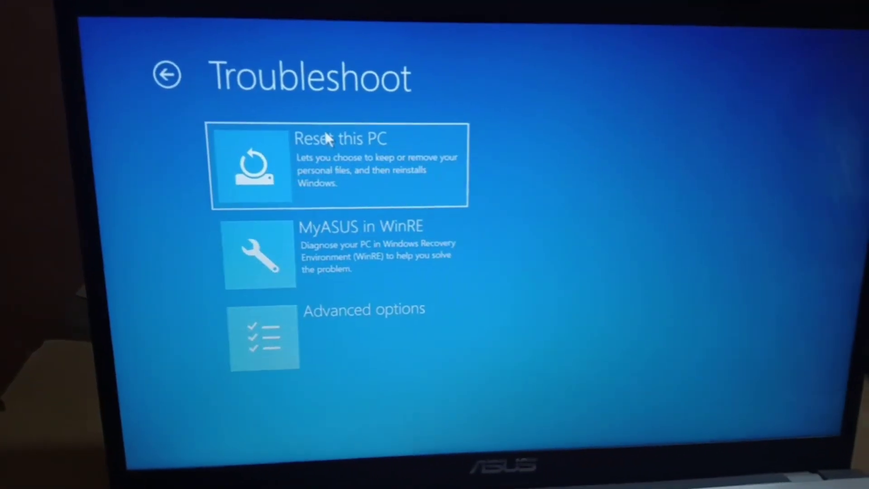
# Choose Reset this PC from the Troubleshoot screen.
pyautogui.click(329, 116)
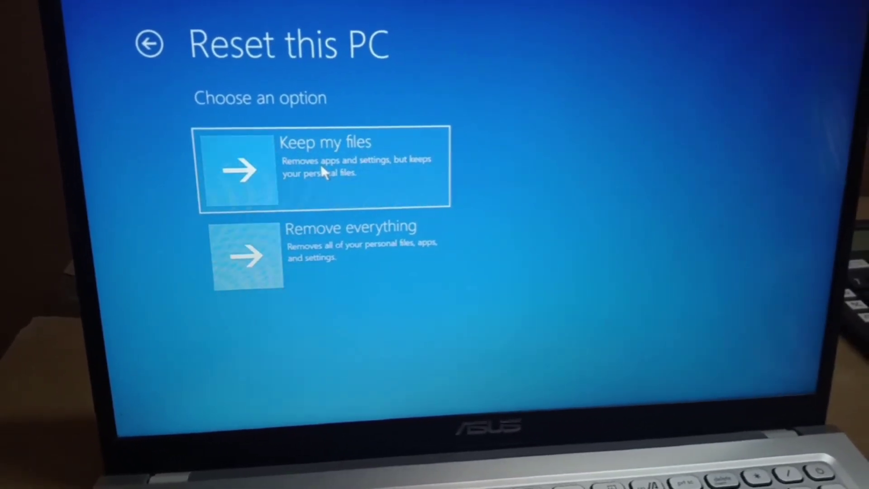
# Choose Keep my files so personal files survive the reset.
pyautogui.click(320, 160)
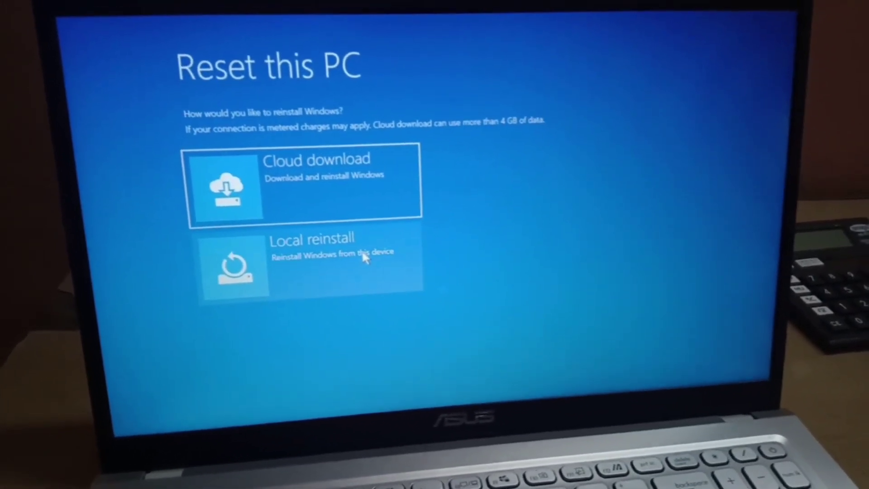
# Choose Local reinstall to reinstall Windows from this device.
pyautogui.click(362, 258)
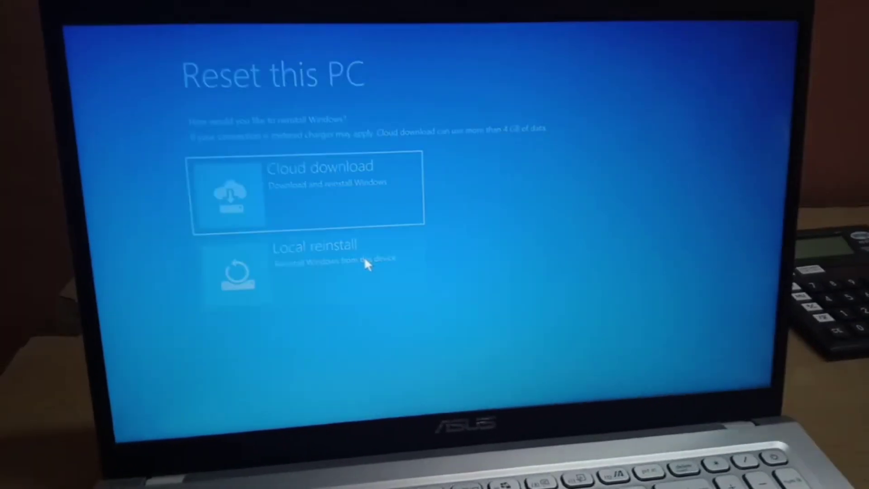